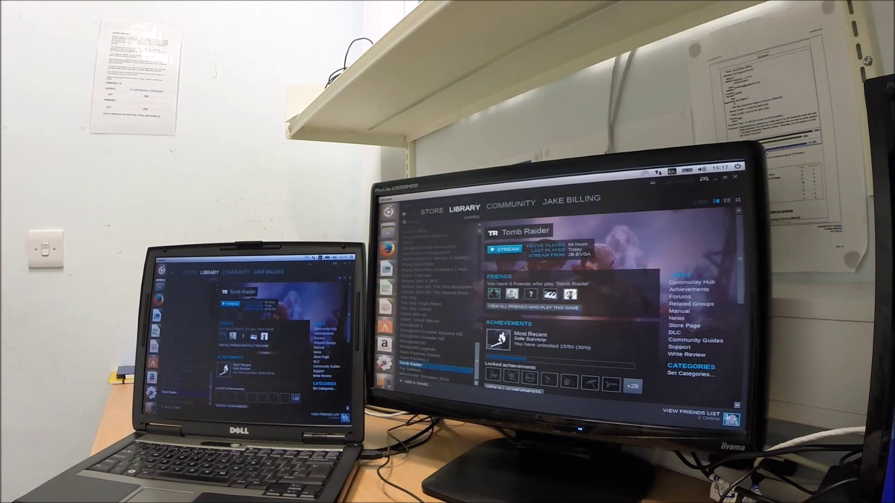
{"action": "key", "text": "super"}
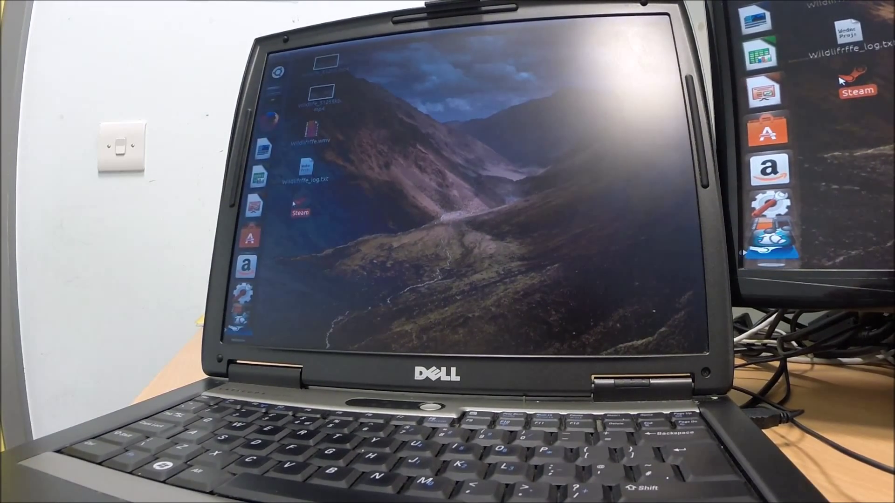
{"action": "double_click", "coordinate": [295, 202]}
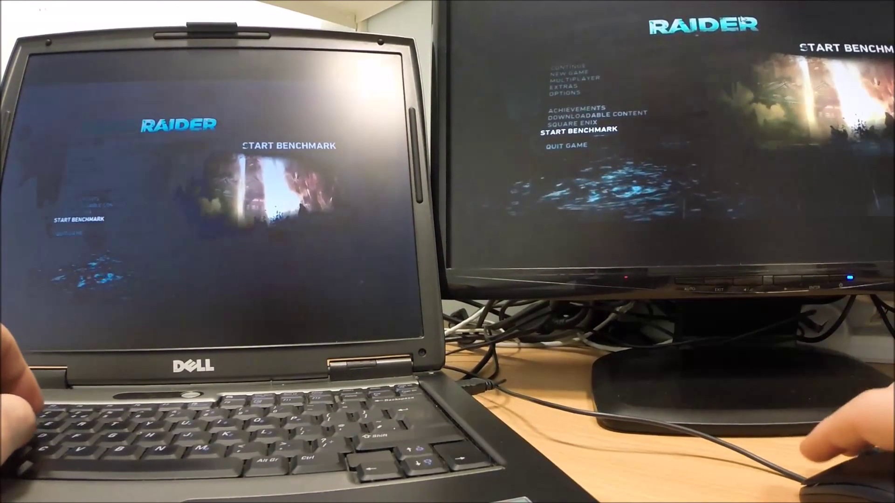
{"action": "left_click", "coordinate": [562, 68]}
{"action": "left_click", "coordinate": [580, 77]}
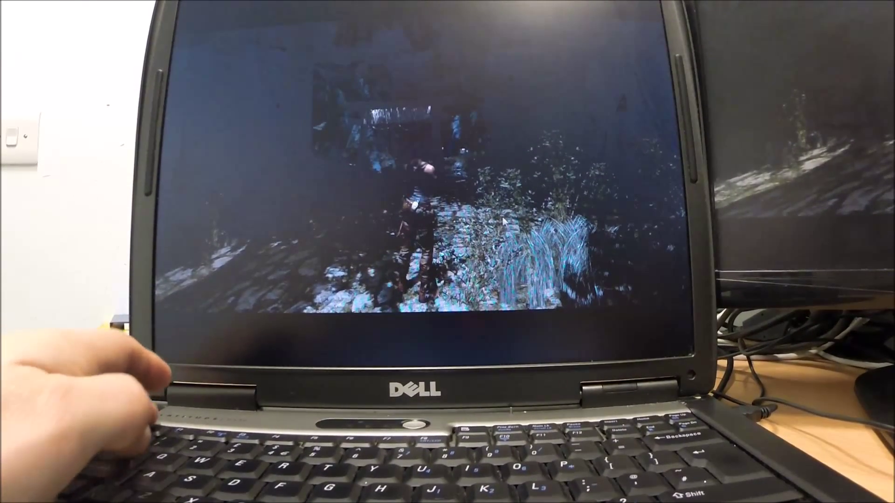
{"action": "key", "text": "Escape"}
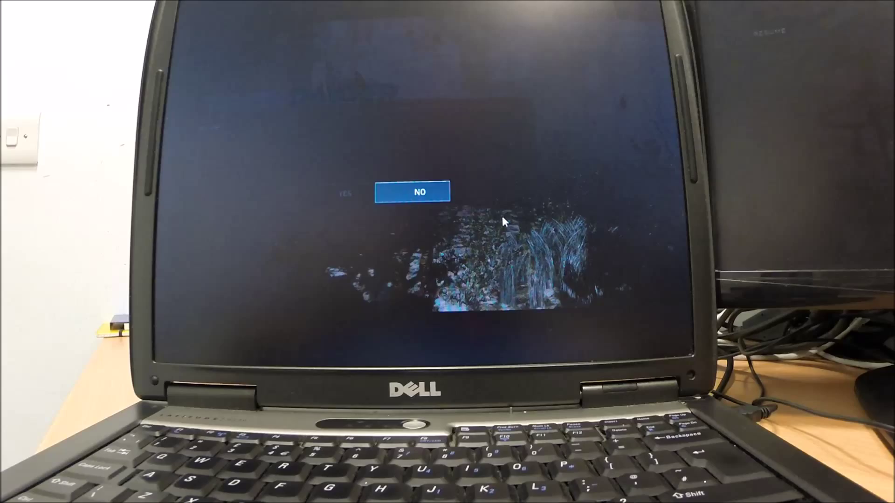
{"action": "key", "text": "Return"}
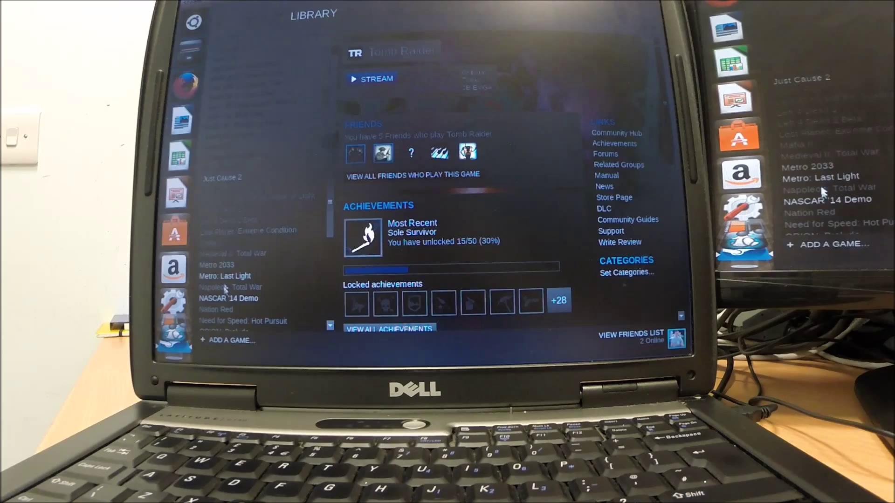
{"action": "left_click", "coordinate": [227, 301]}
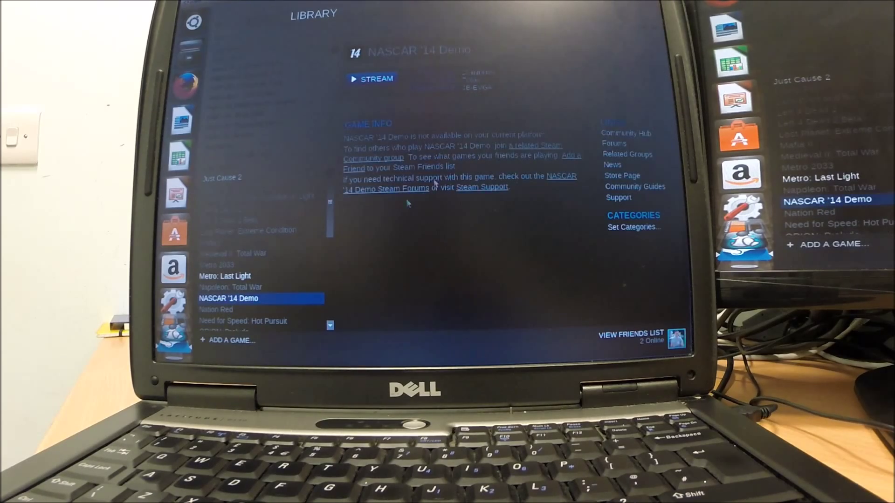
{"action": "left_click", "coordinate": [371, 80]}
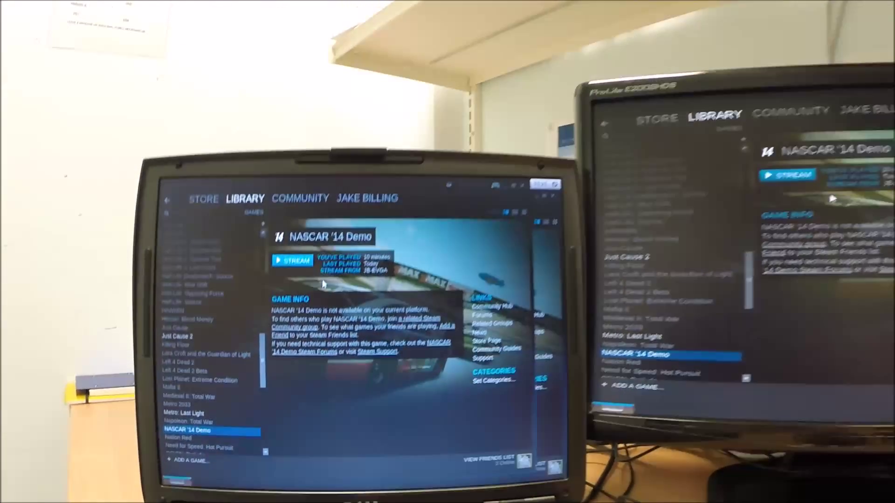